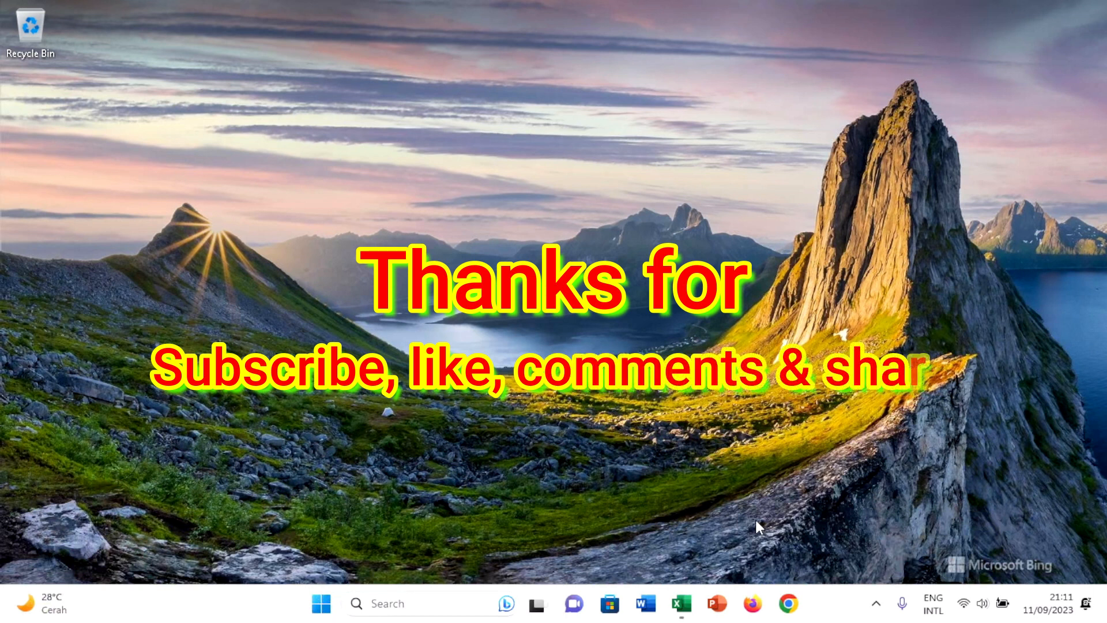
- Switch to the Excel workbook "belajar rumus floor" and review the Awal values in B4 through B6
left_click(686, 605)
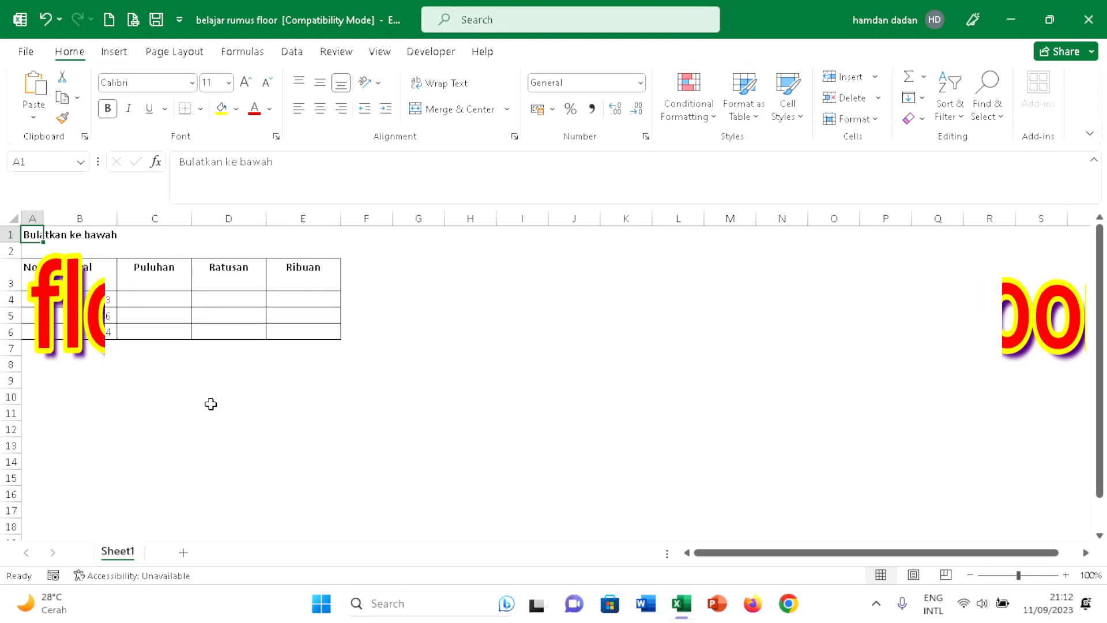
left_click(116, 307)
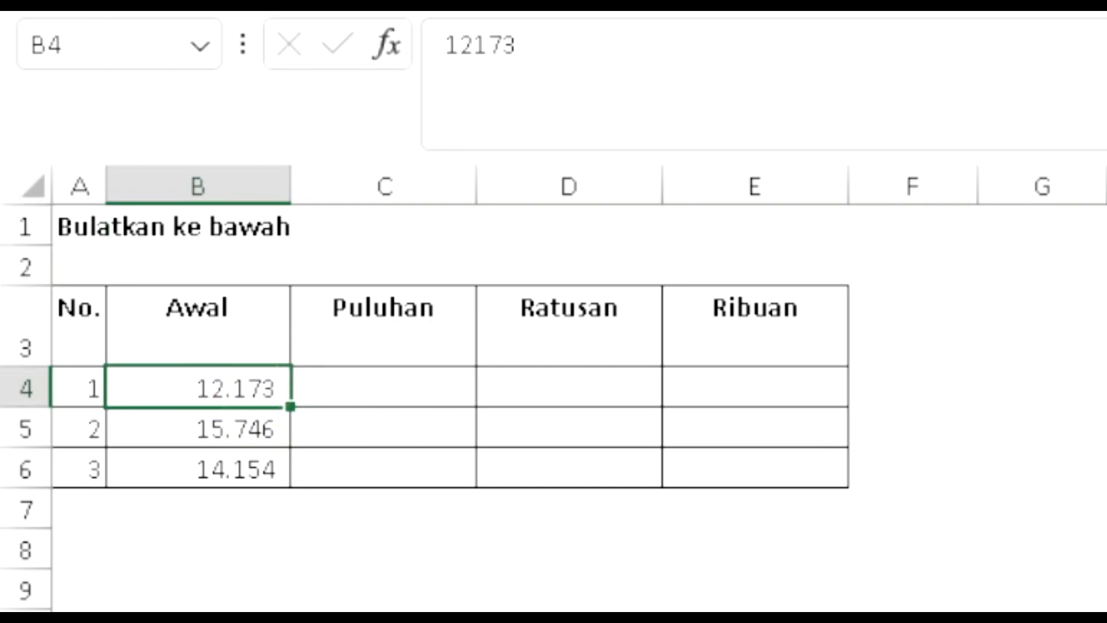
left_click(159, 424)
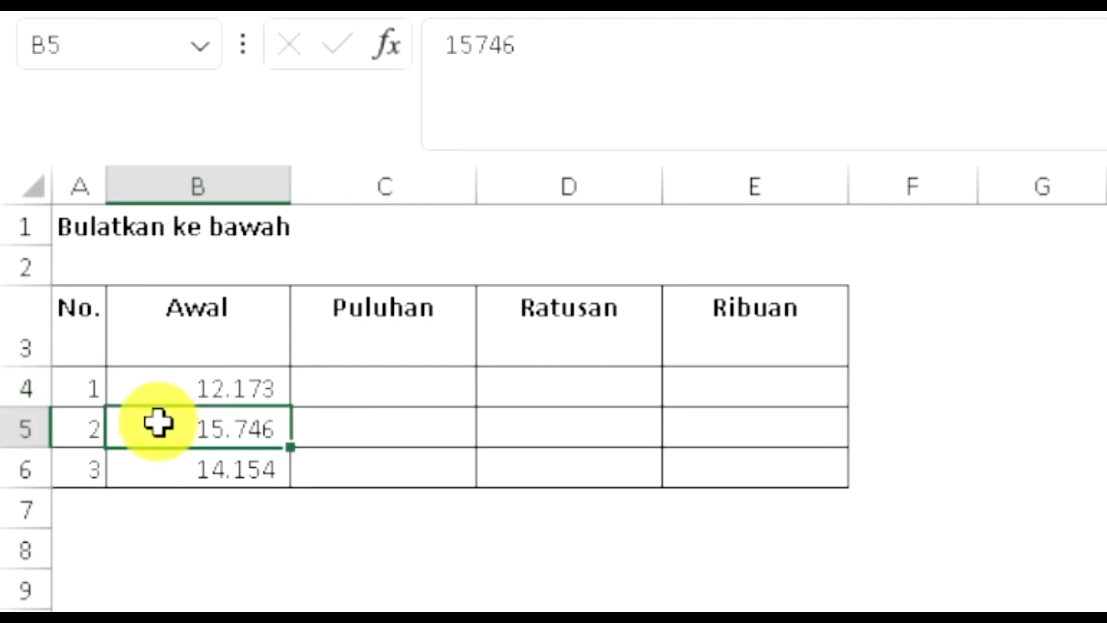
left_click(140, 470)
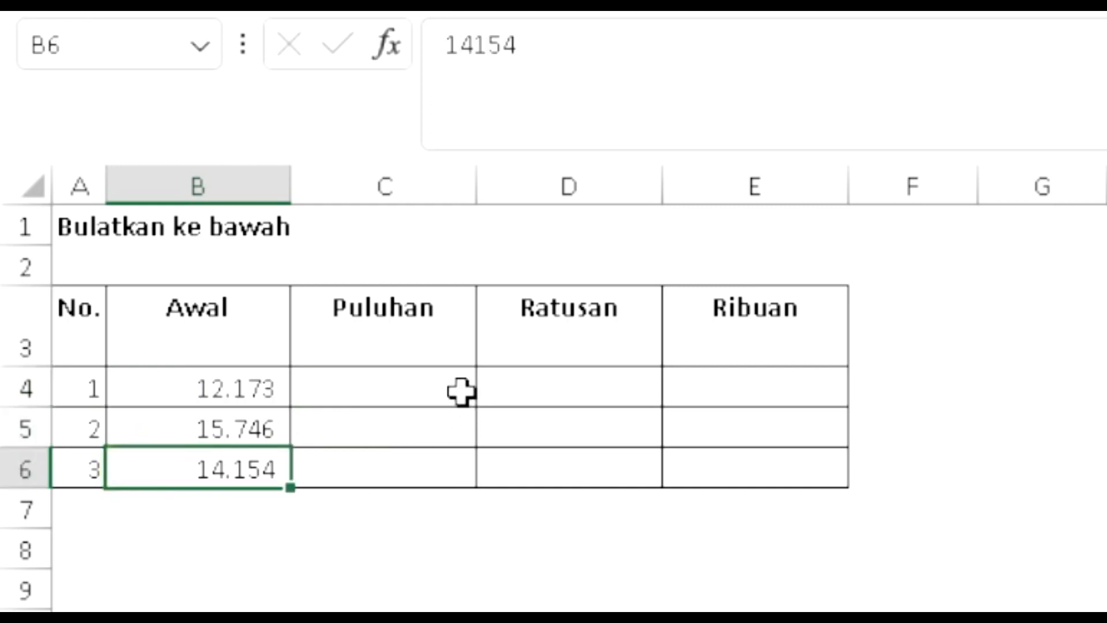
- Enter the formula =FLOOR(B4;10) in cell C4 to round the first Awal value down to the nearest ten
left_click(443, 390)
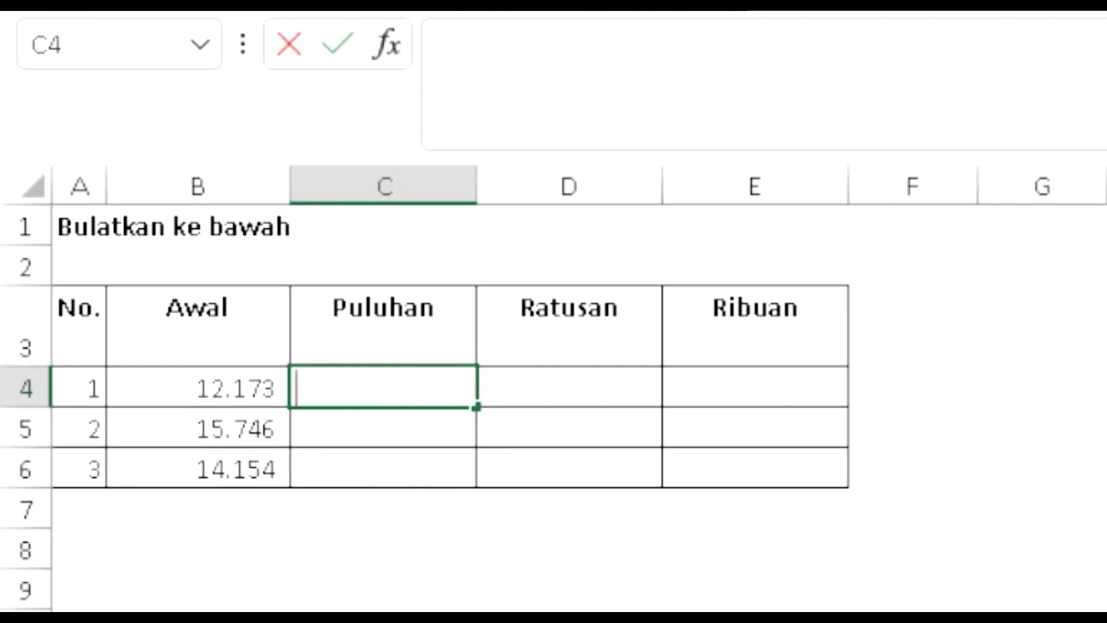
type("=floor")
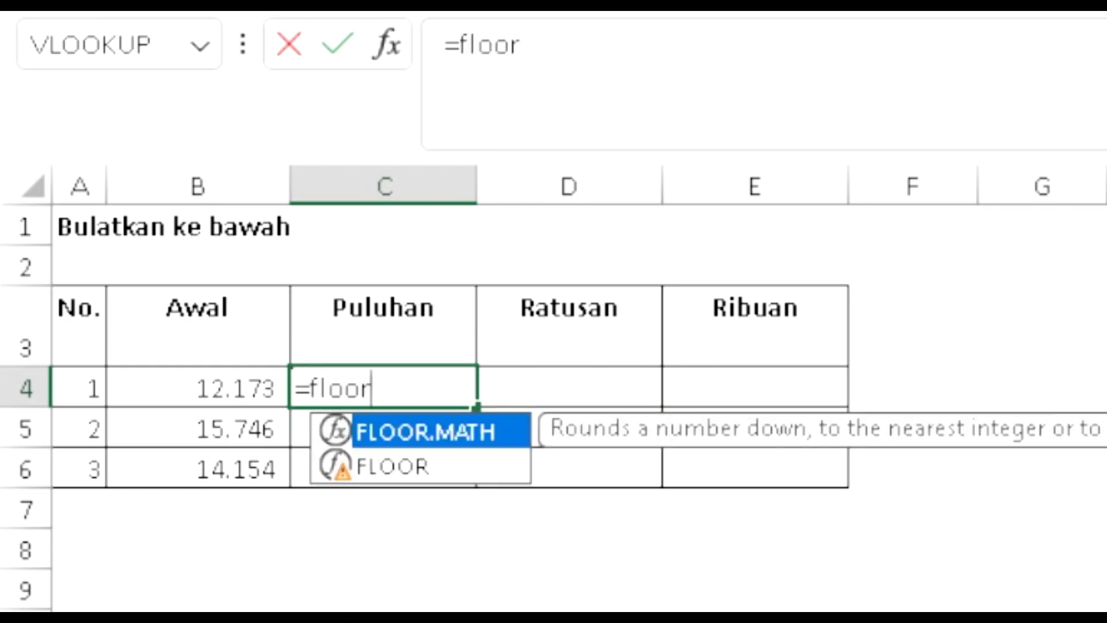
type("(")
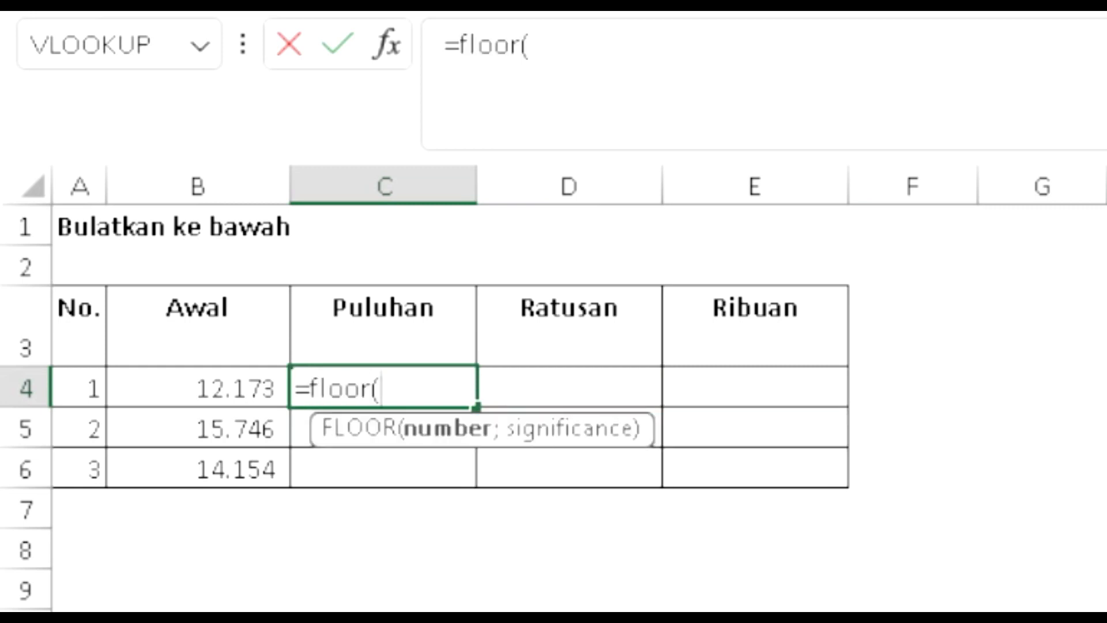
left_click(188, 387)
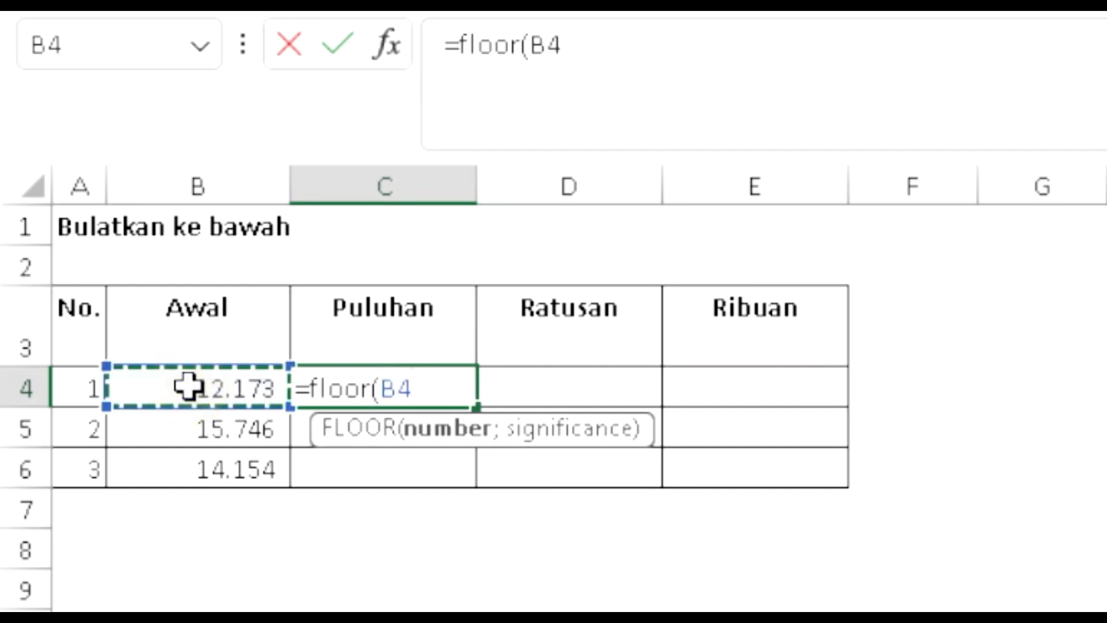
type(";")
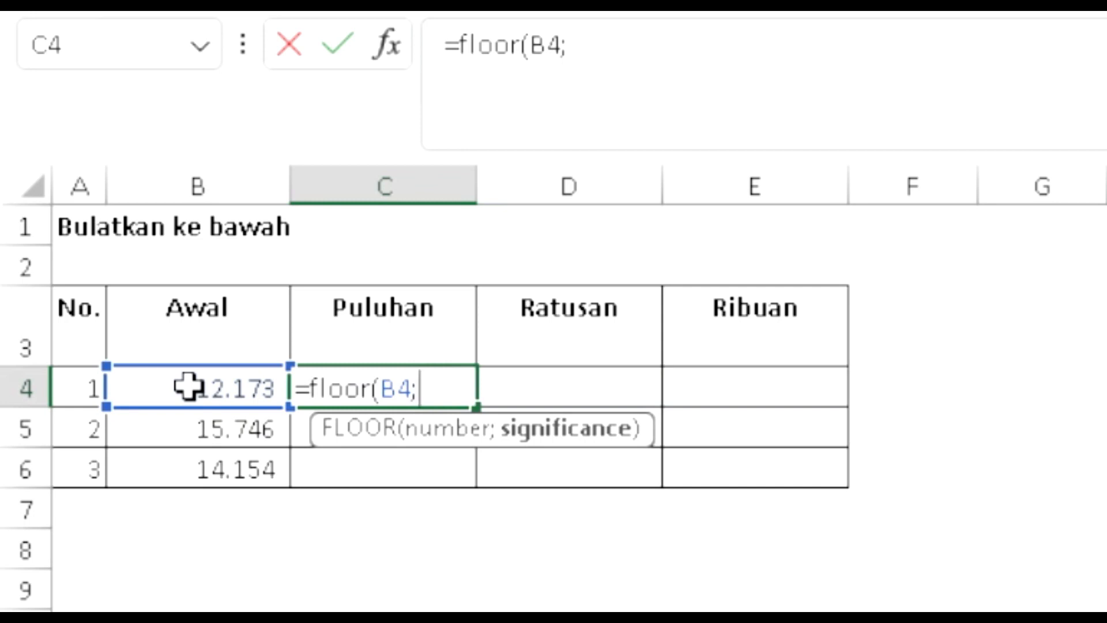
type("10")
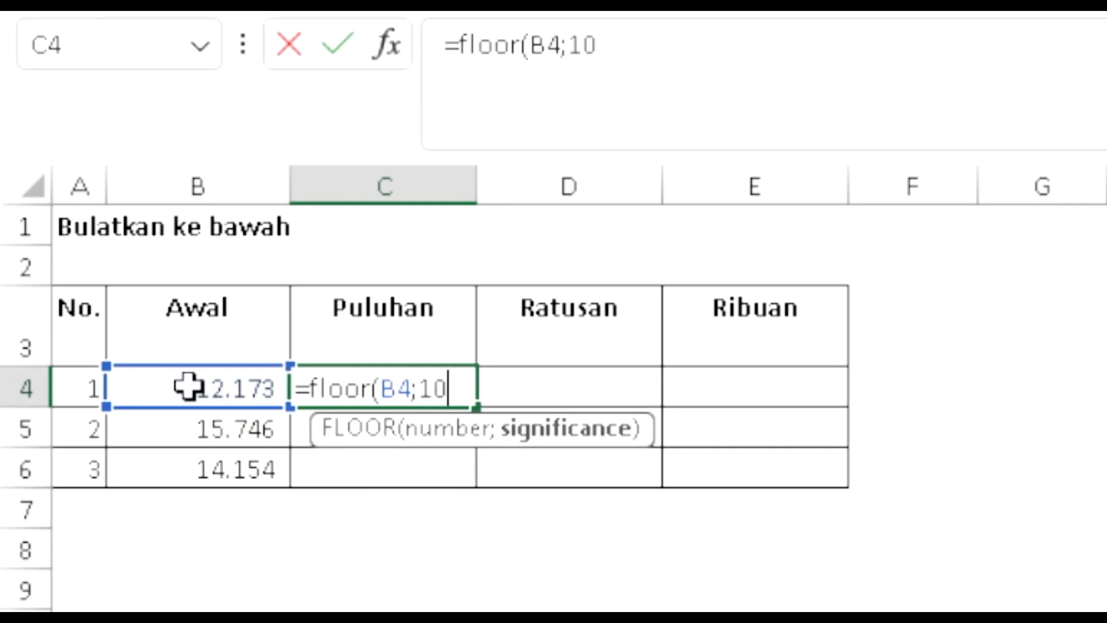
type(")")
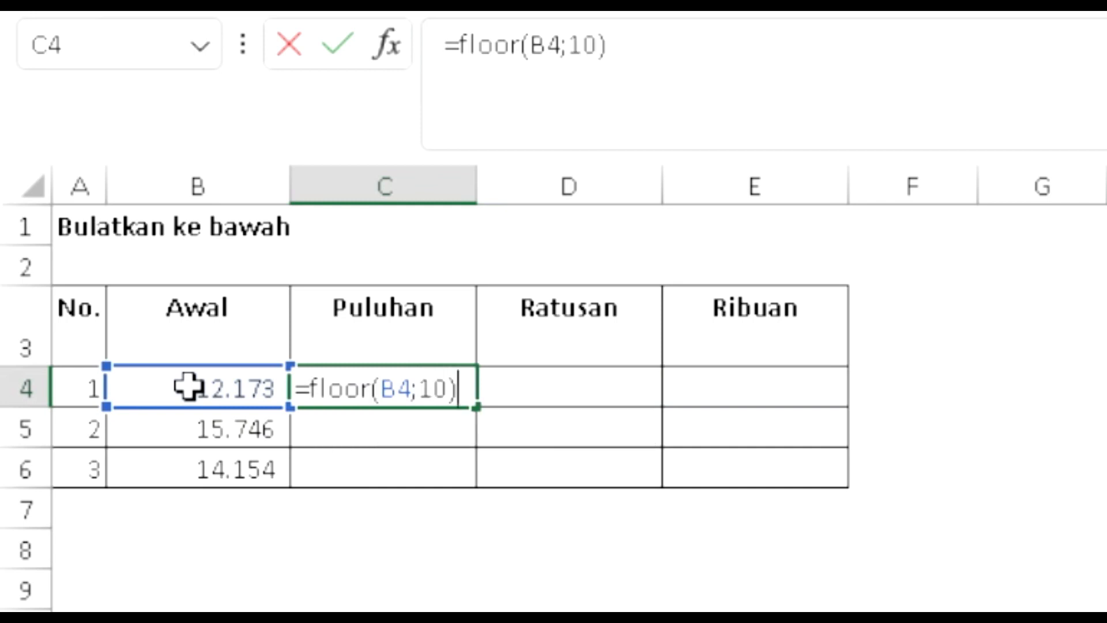
key("Return")
- Fill the Puluhan formula from C4 down to C6 and compare the results with the Awal values
key("Up")
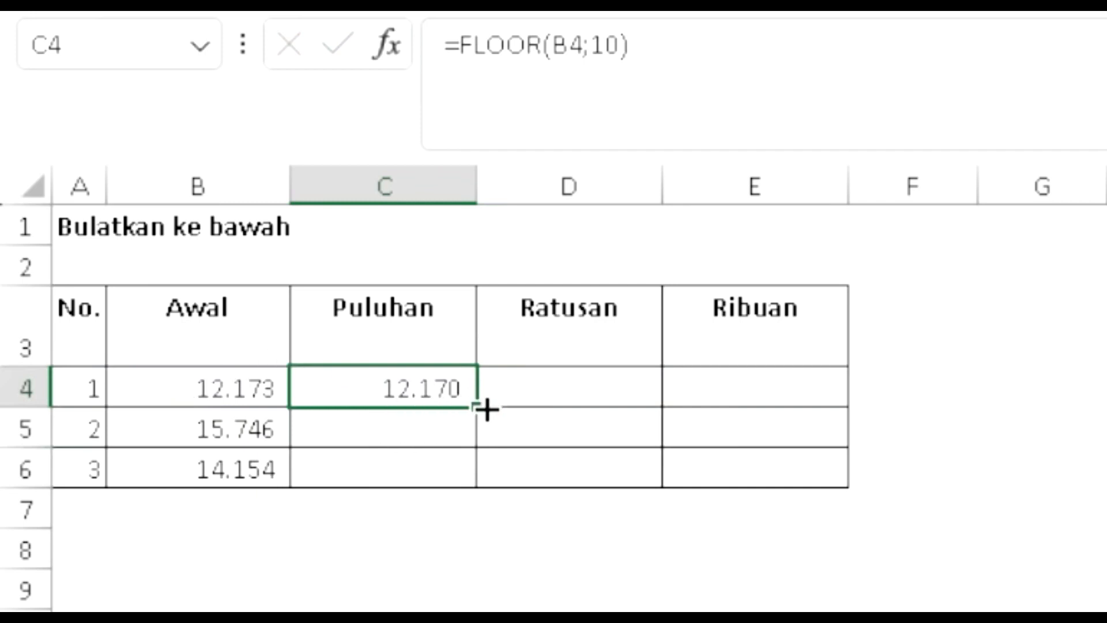
left_click_drag(488, 410, 512, 485)
left_click(164, 395)
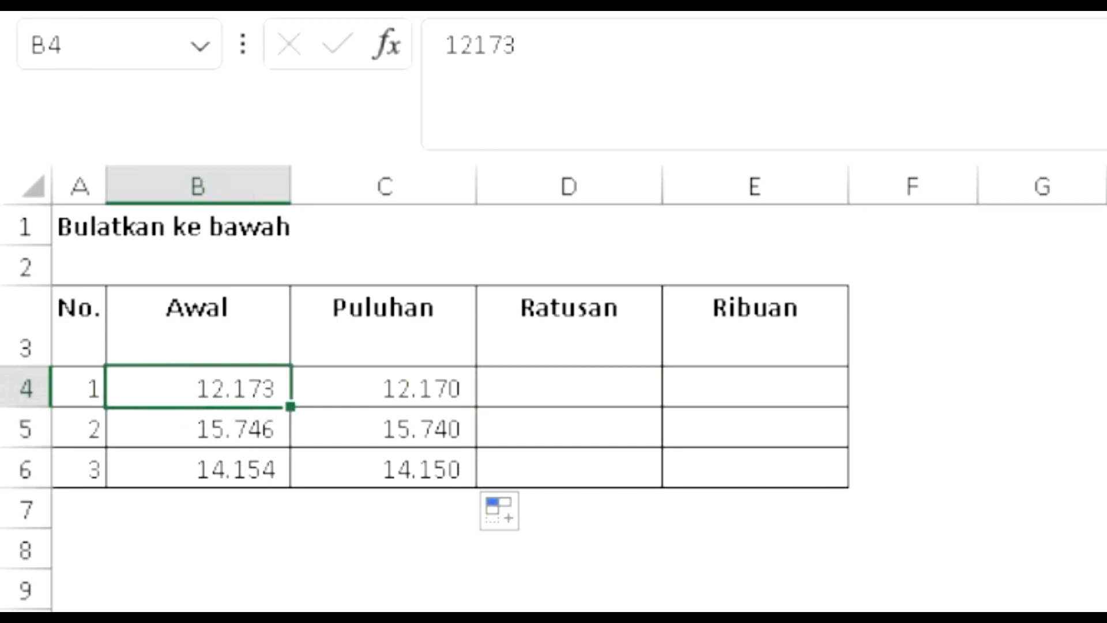
left_click(336, 391)
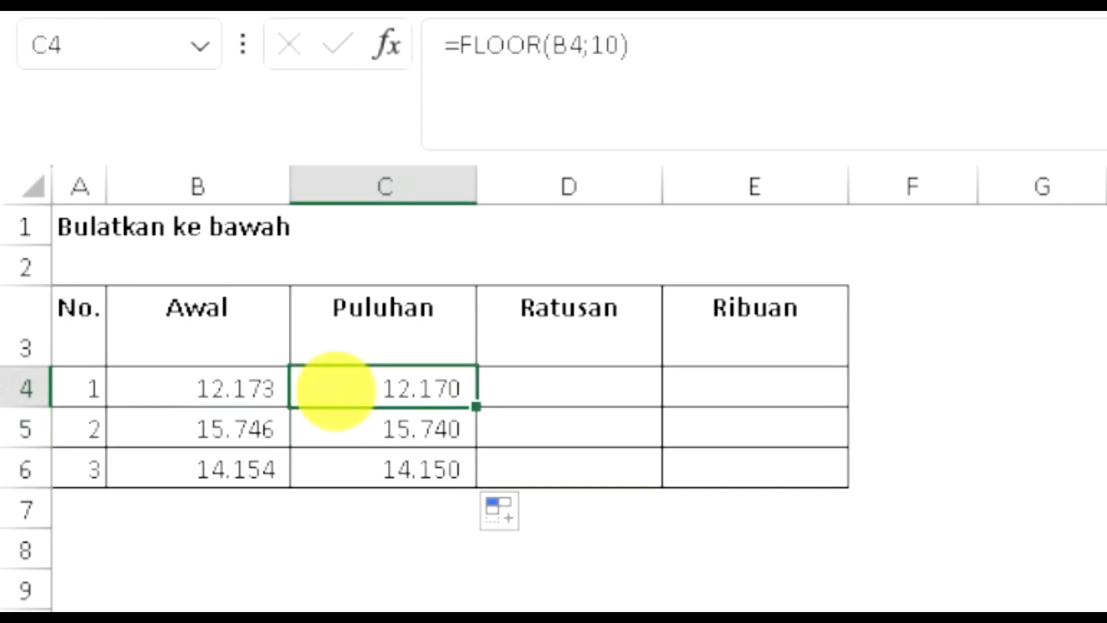
left_click(154, 419)
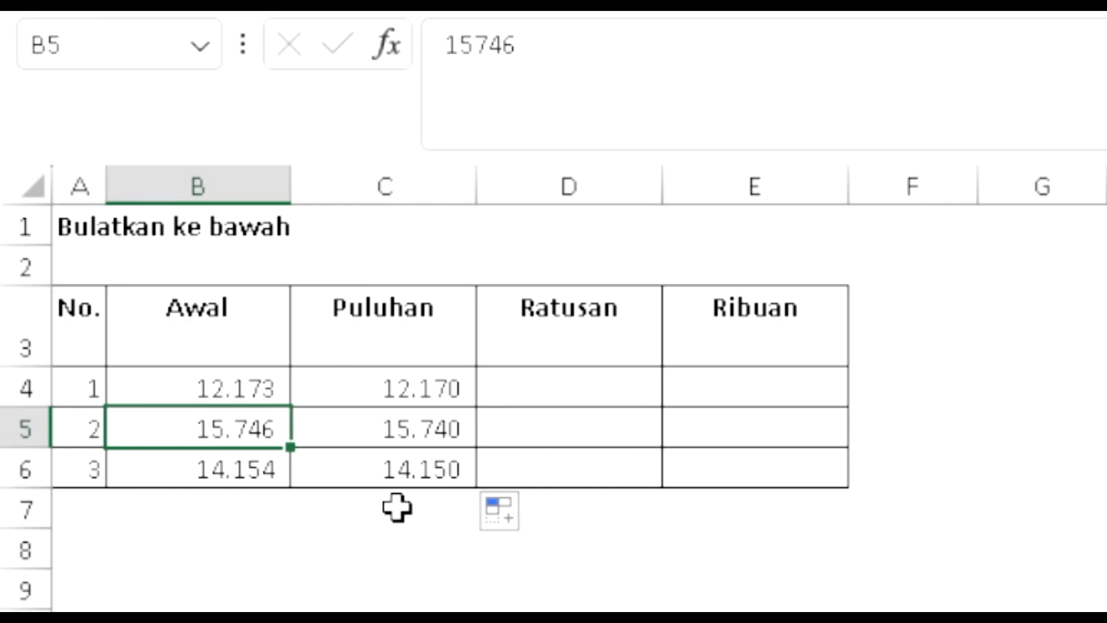
left_click(164, 474)
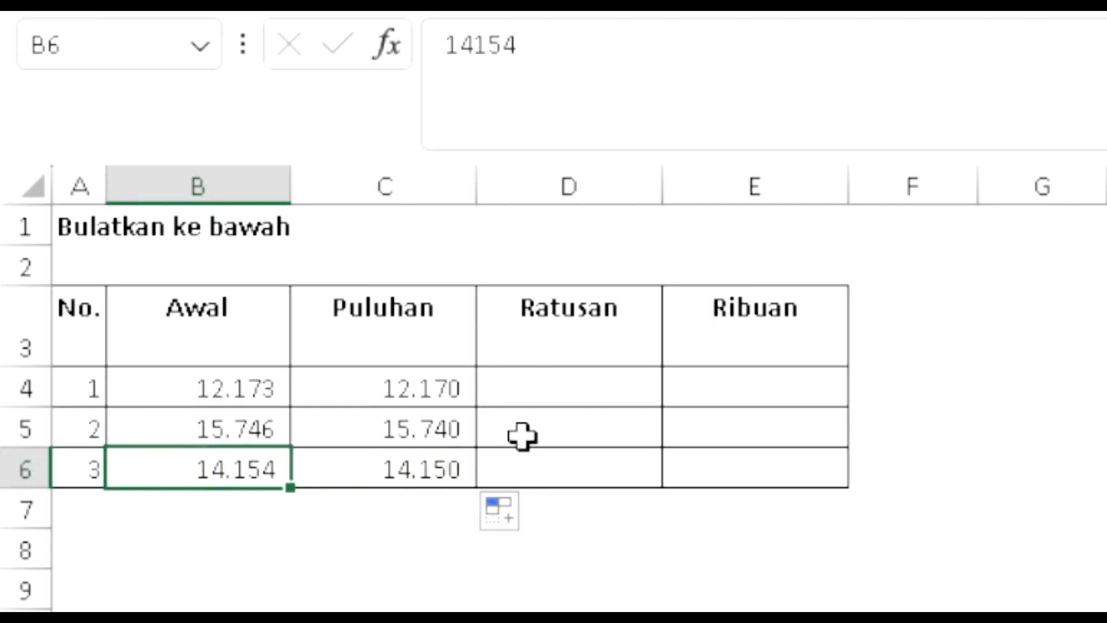
- Enter the formula =FLOOR(B4;100) in cell D4 to round the first Awal value down to the nearest hundred
left_click(571, 395)
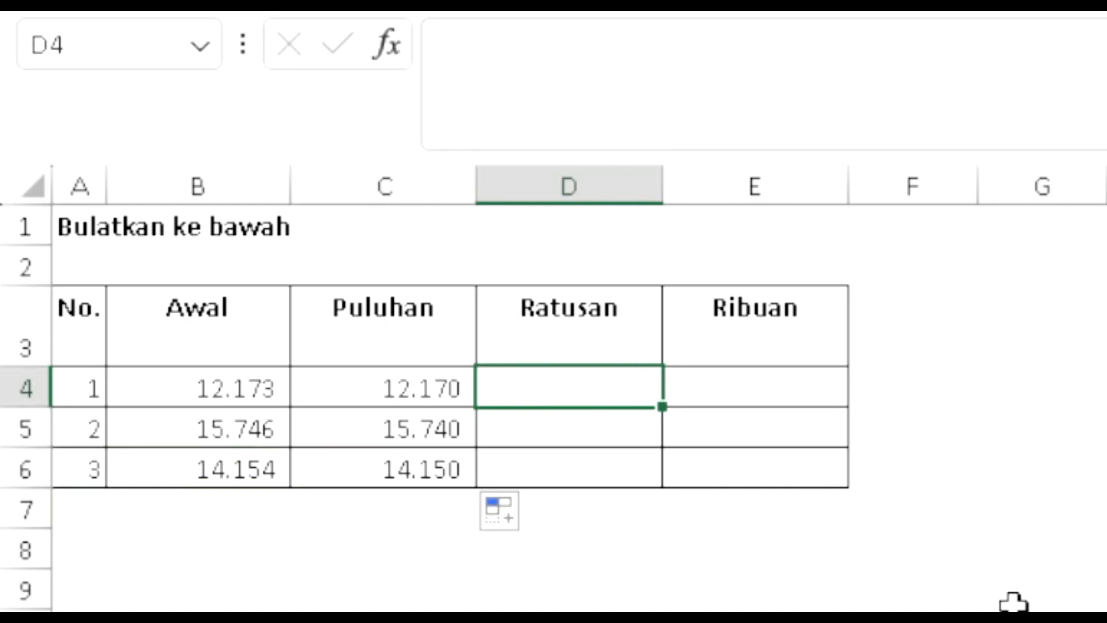
type("=f")
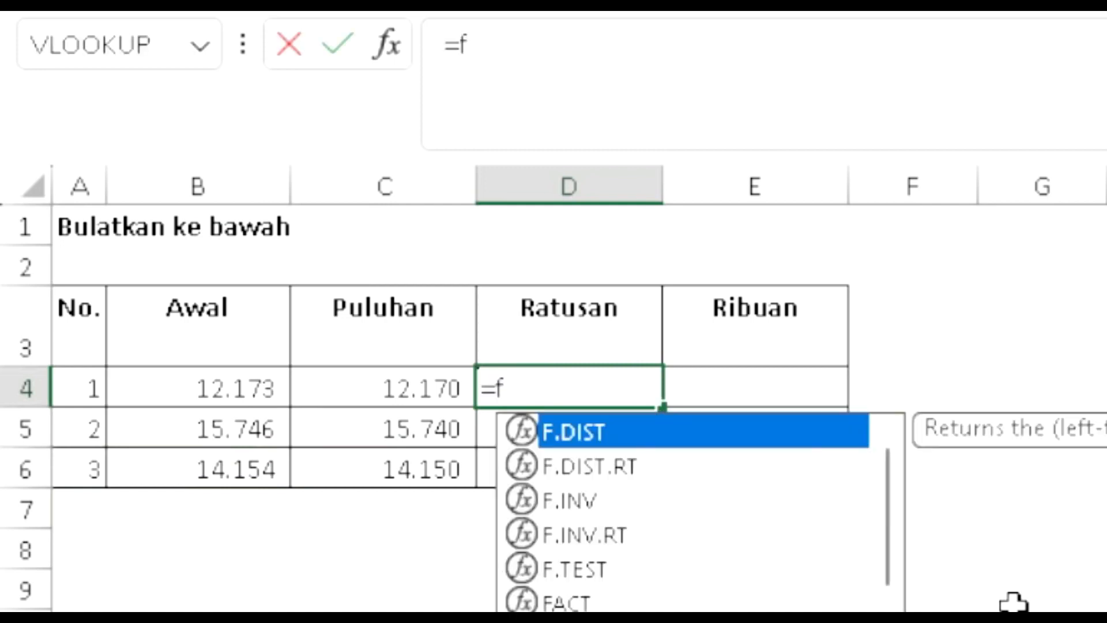
type("loor(")
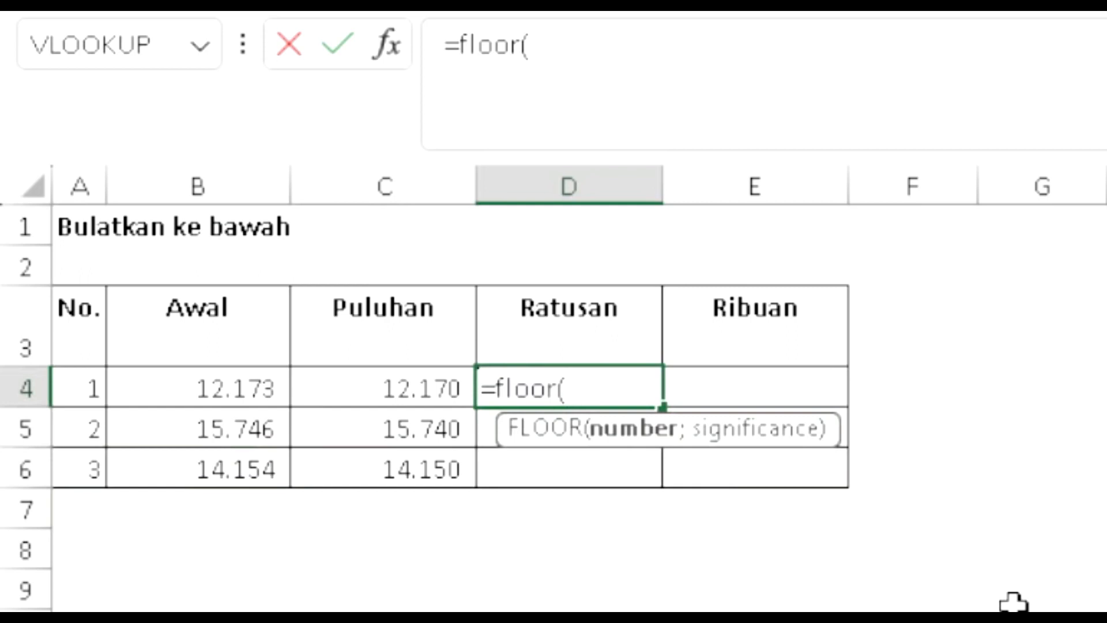
left_click(237, 391)
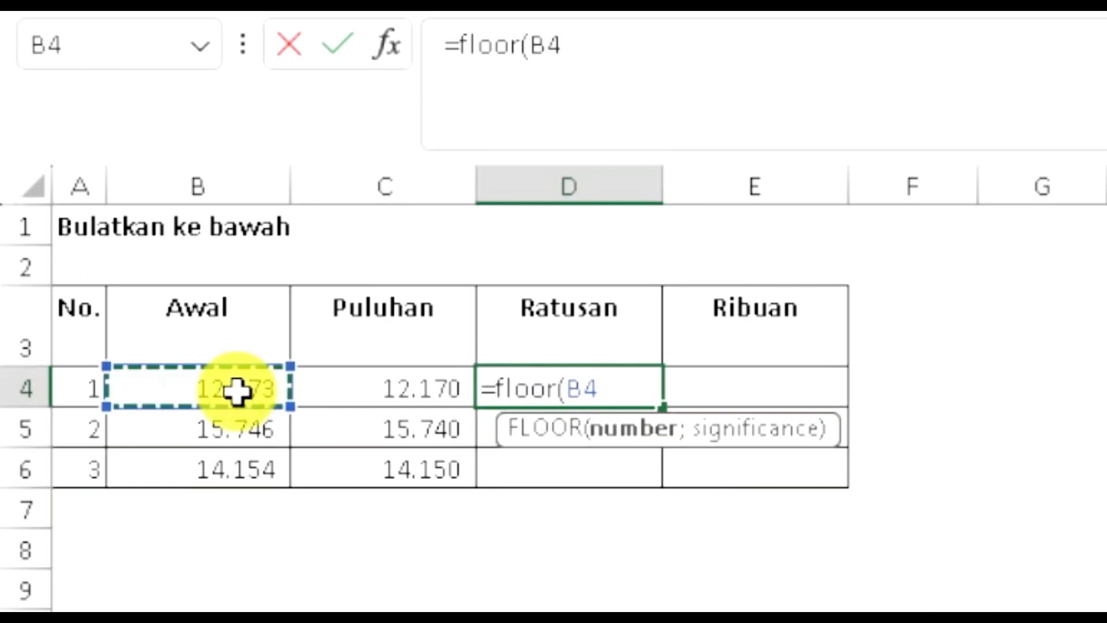
type(";")
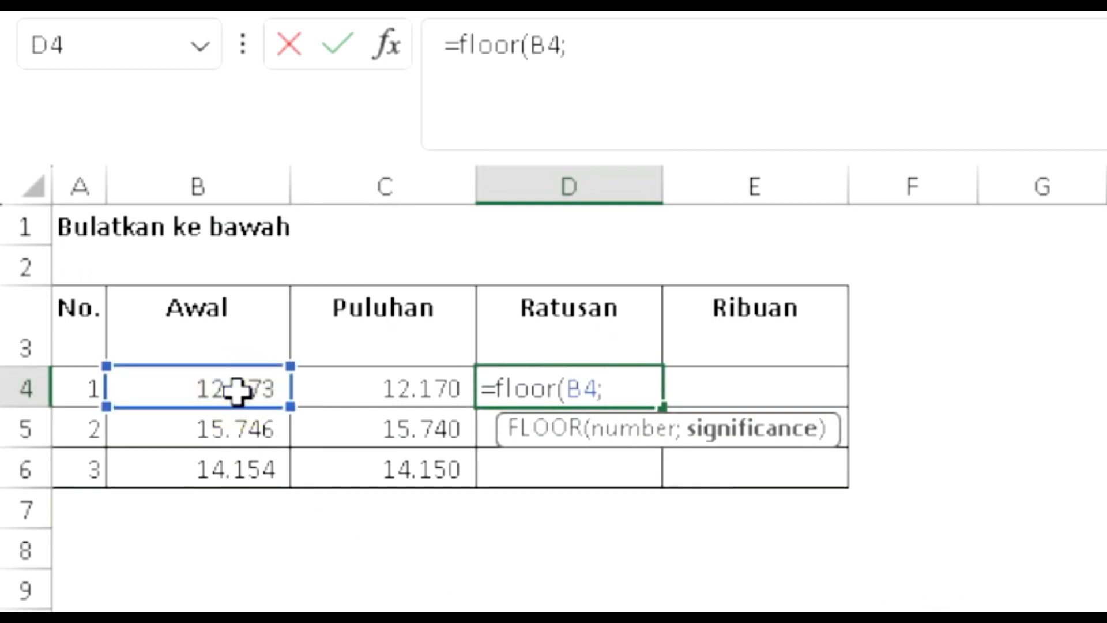
type("100)")
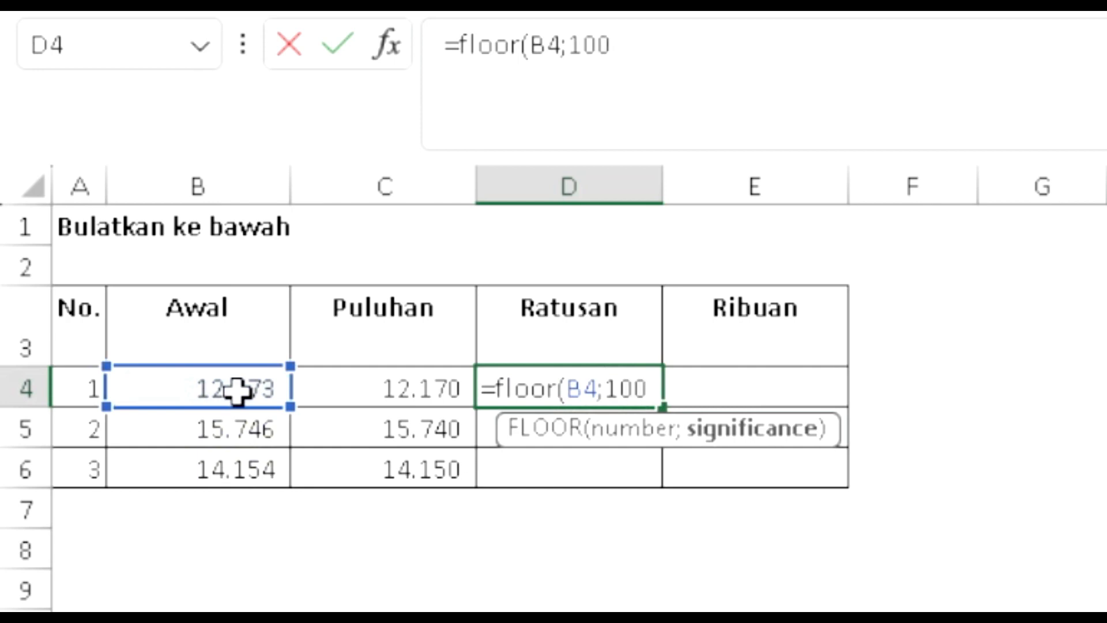
key("Return")
- Fill the Ratusan formula from D4 down to D6 and compare each result with its Awal value
key("Up")
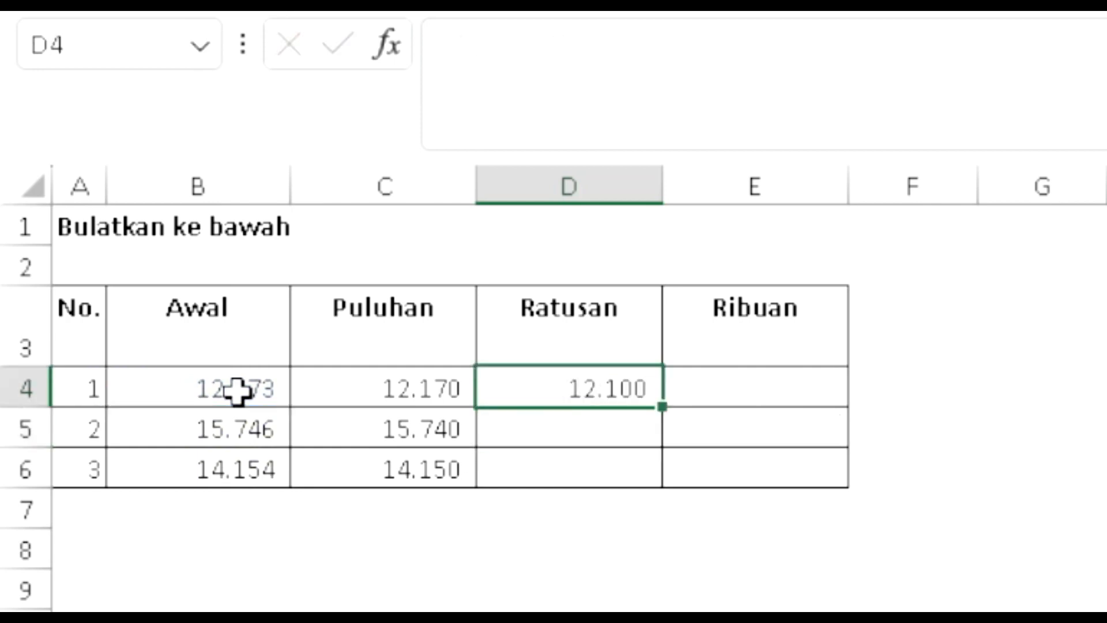
double_click(663, 407)
left_click(547, 390)
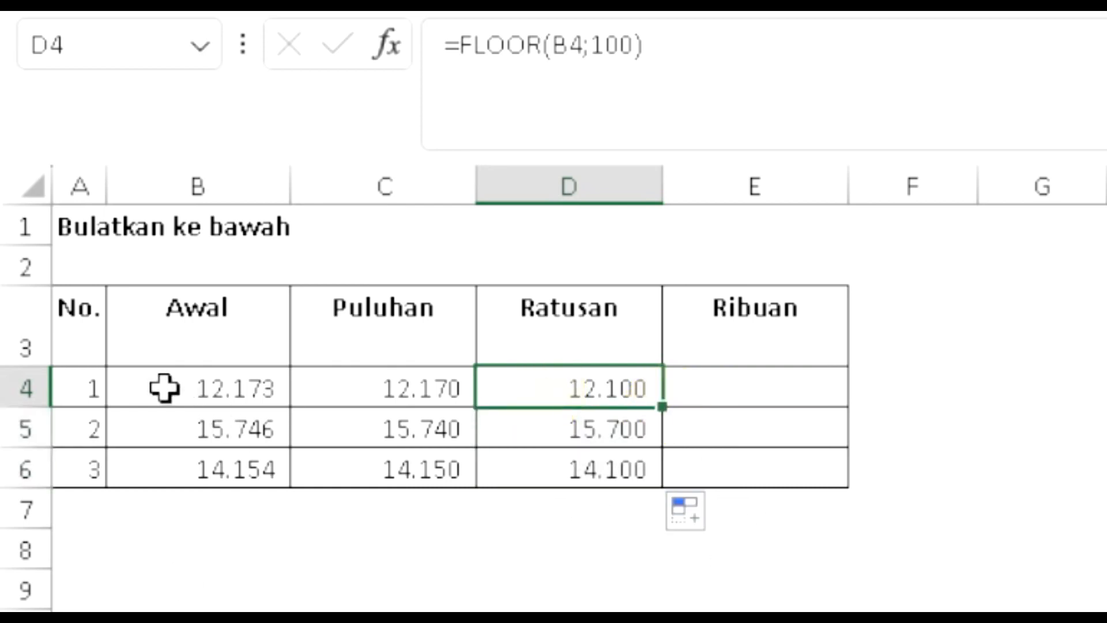
left_click(539, 374)
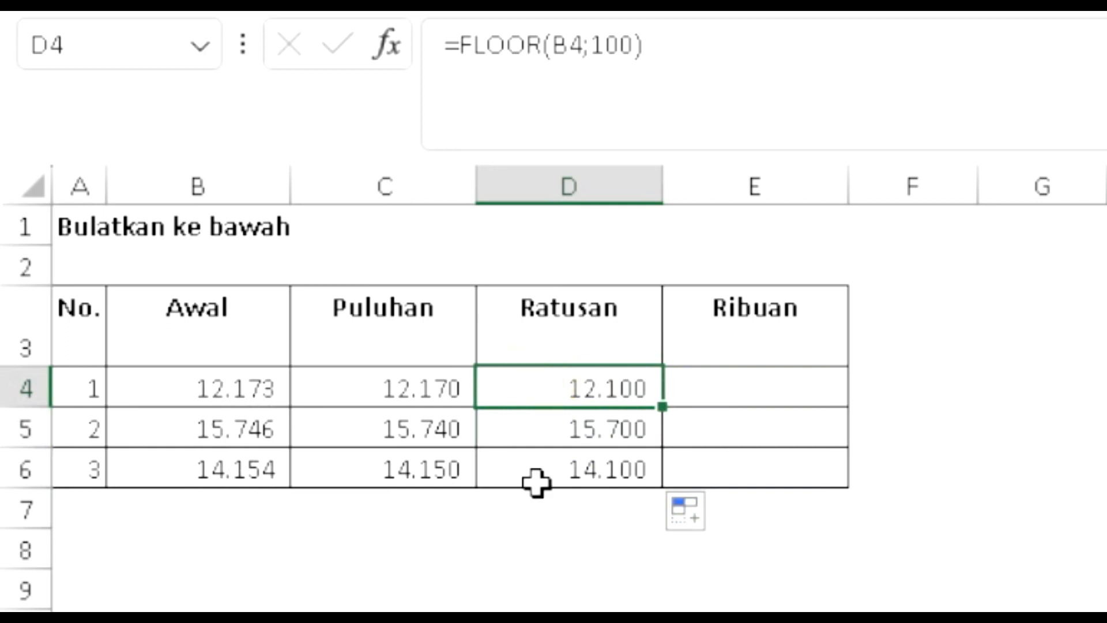
left_click(150, 430)
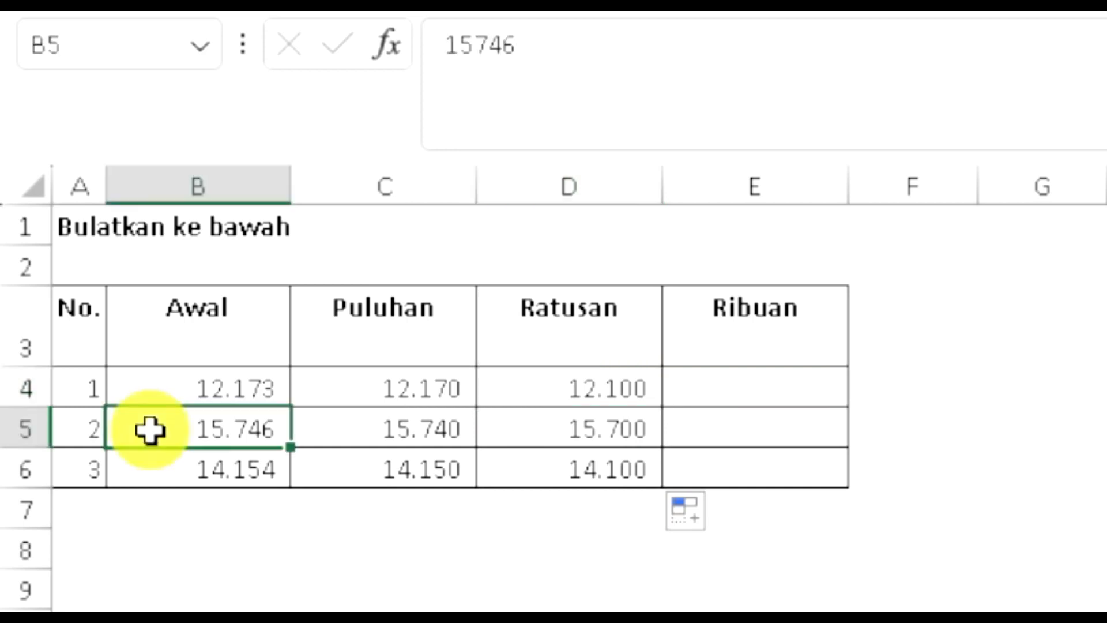
left_click(532, 424)
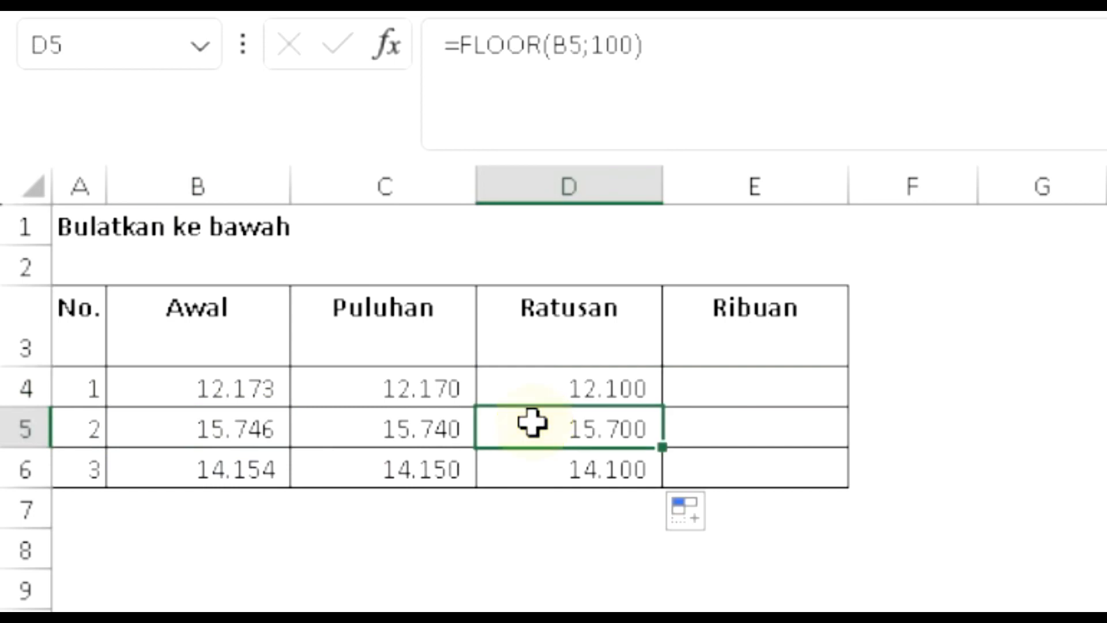
left_click(153, 472)
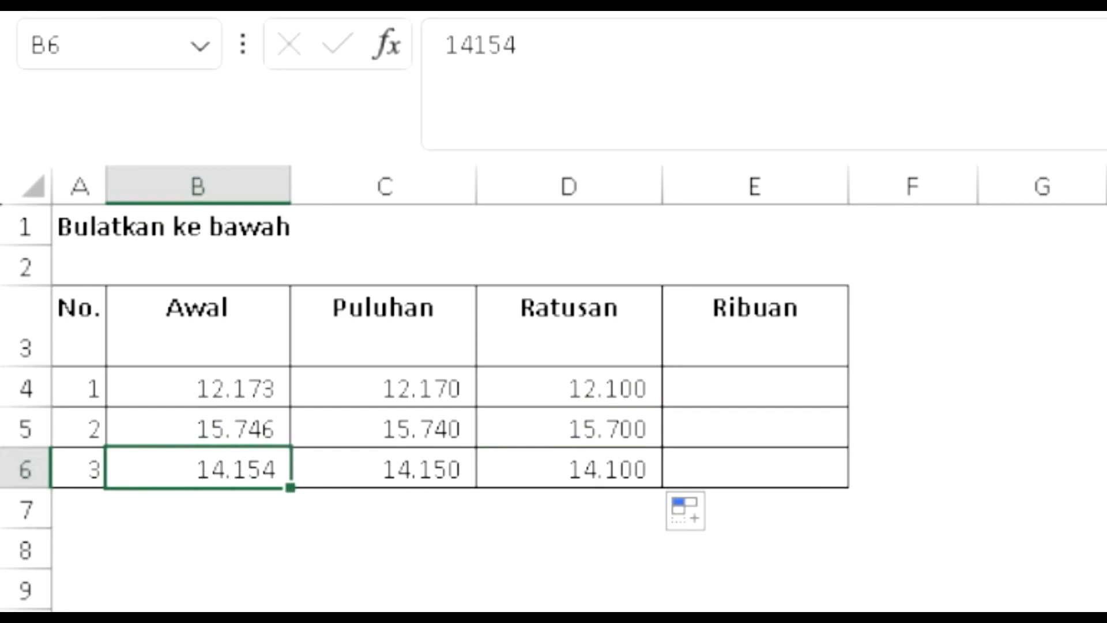
left_click(538, 468)
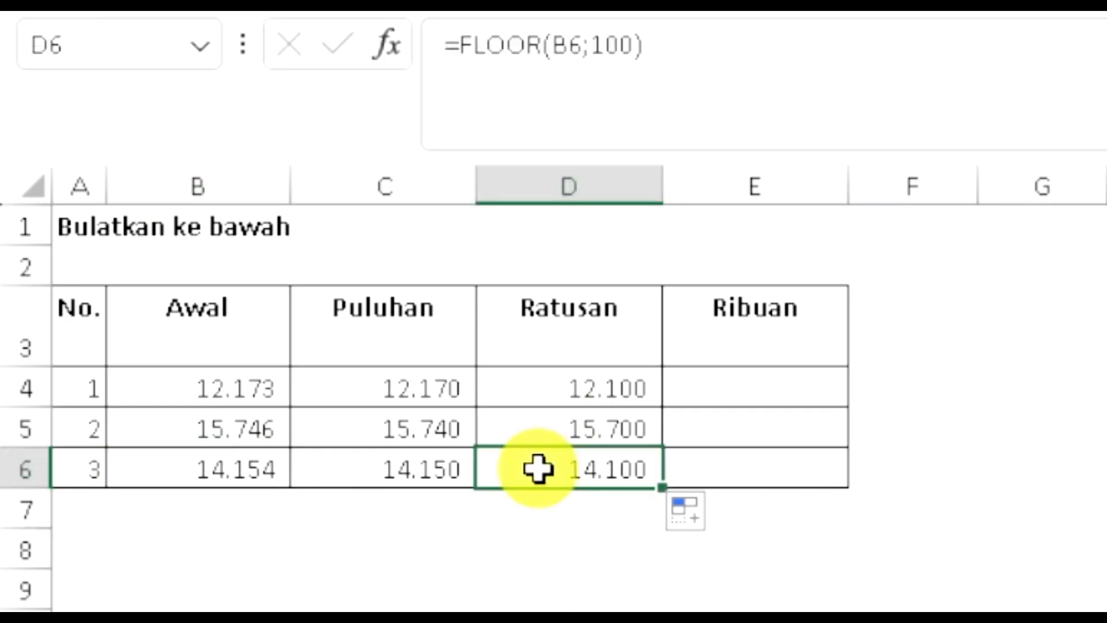
- Enter the formula =FLOOR(B4;1000) in cell E4 to round the first Awal value down to the nearest thousand
left_click(754, 389)
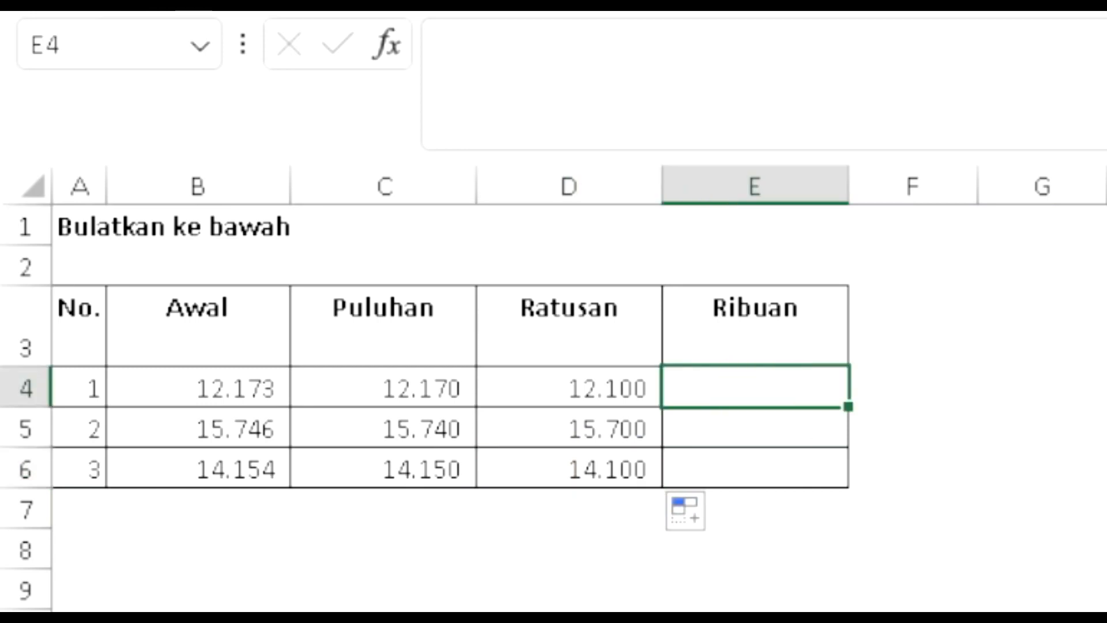
type("=f")
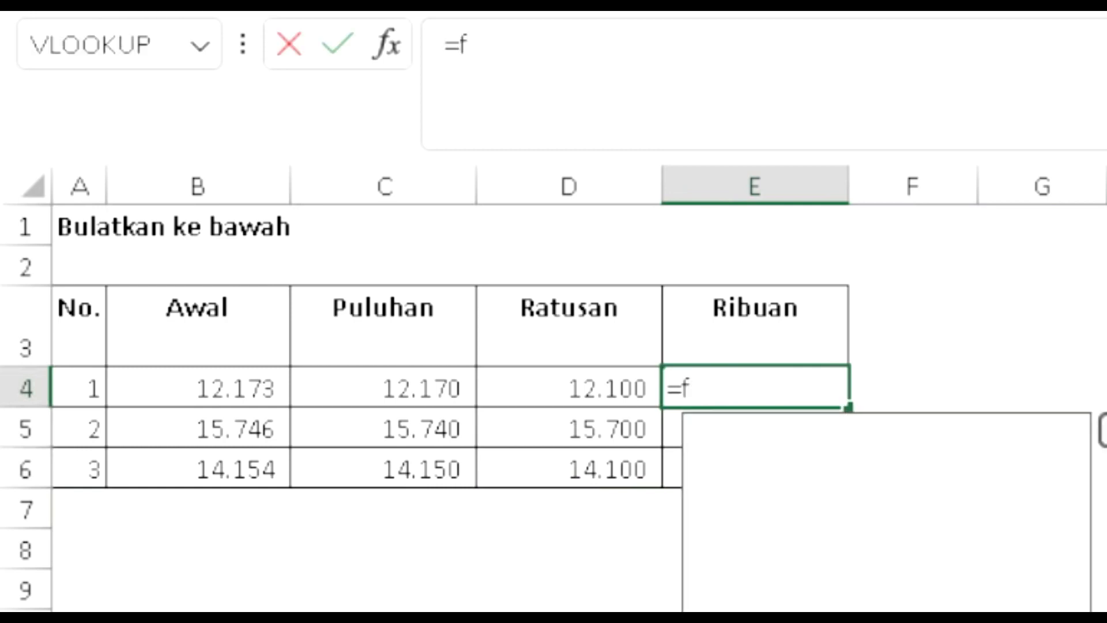
type("lo")
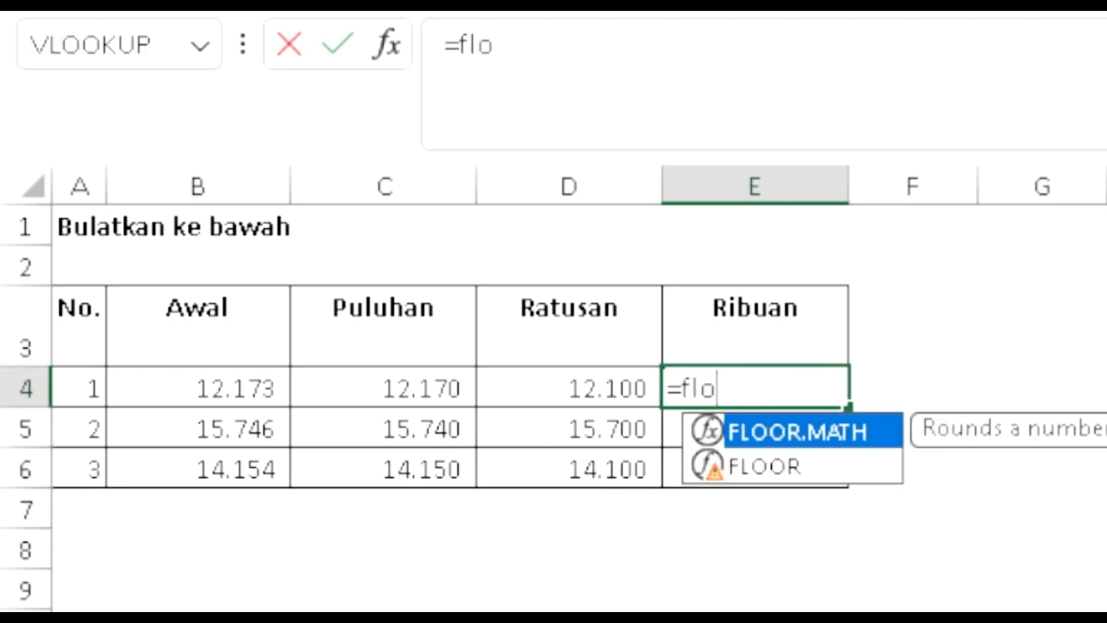
type("or(")
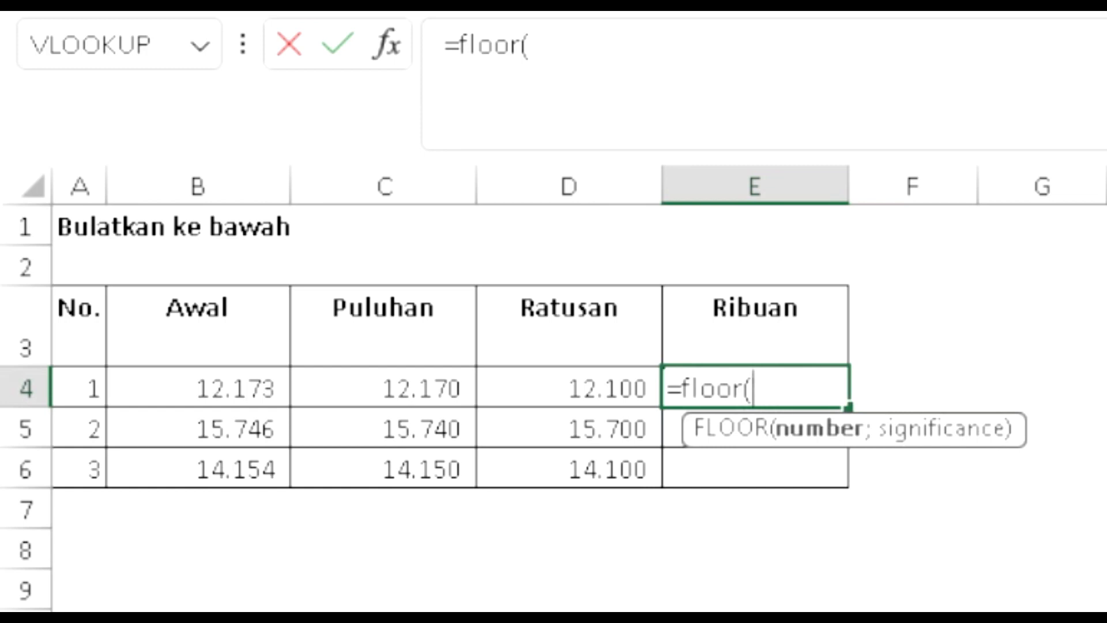
left_click(229, 389)
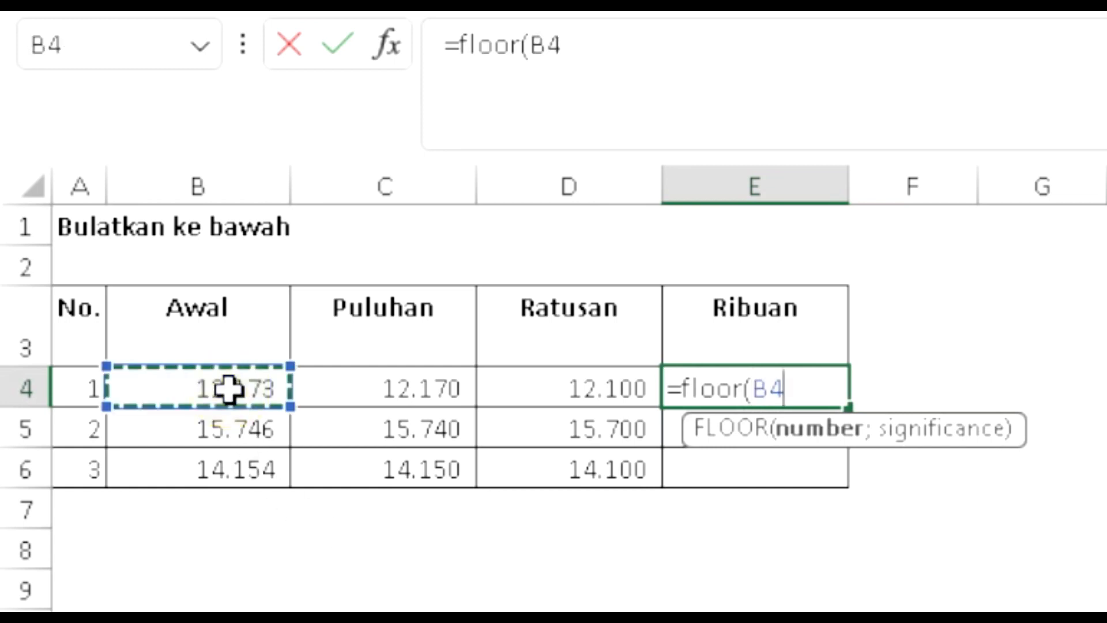
type(";")
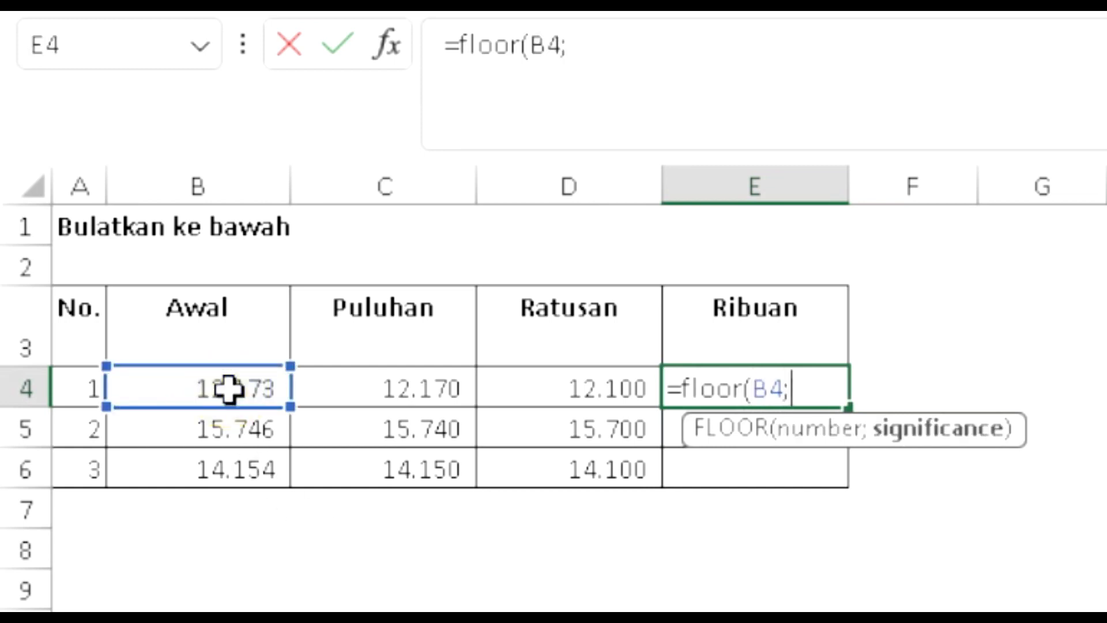
type("1000)")
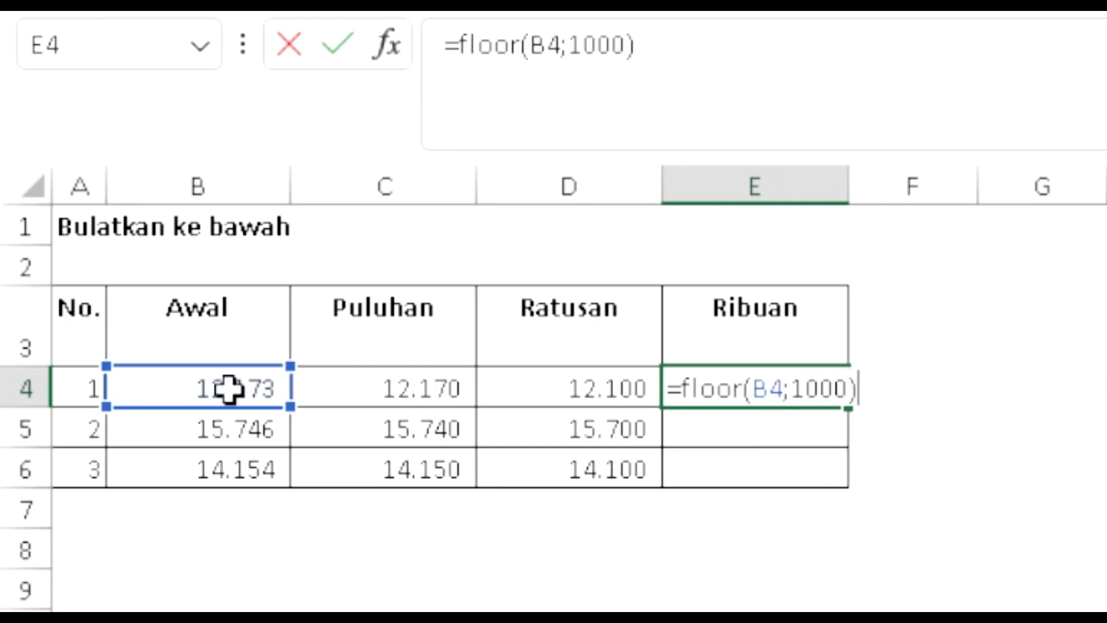
key("Return")
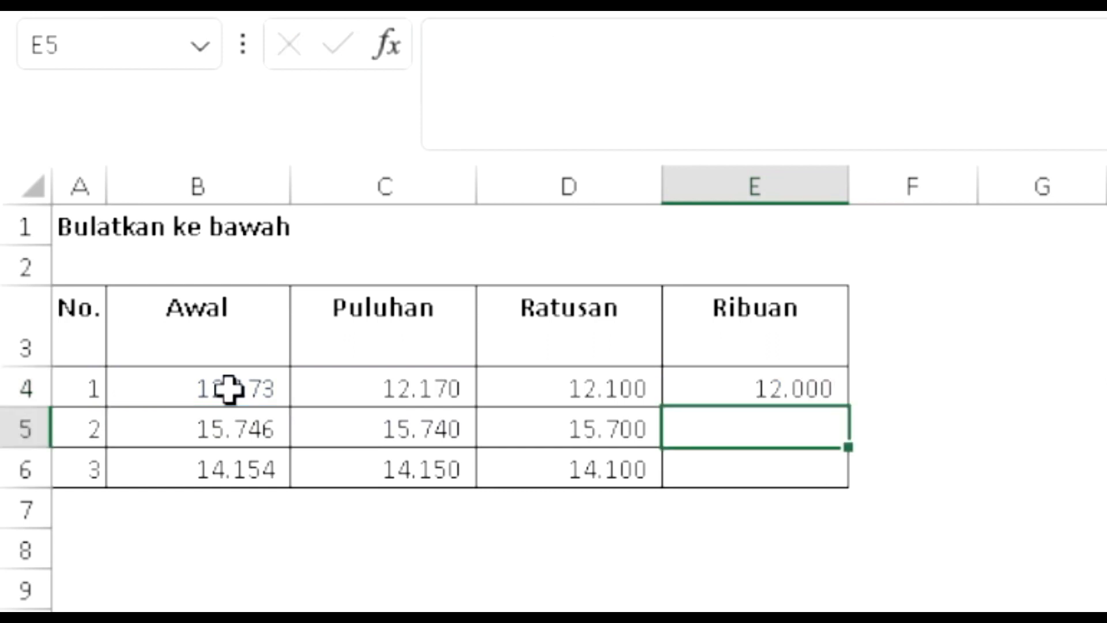
- Fill the Ribuan formula from E4 down to E6 and compare each result with its Awal value
left_click(750, 381)
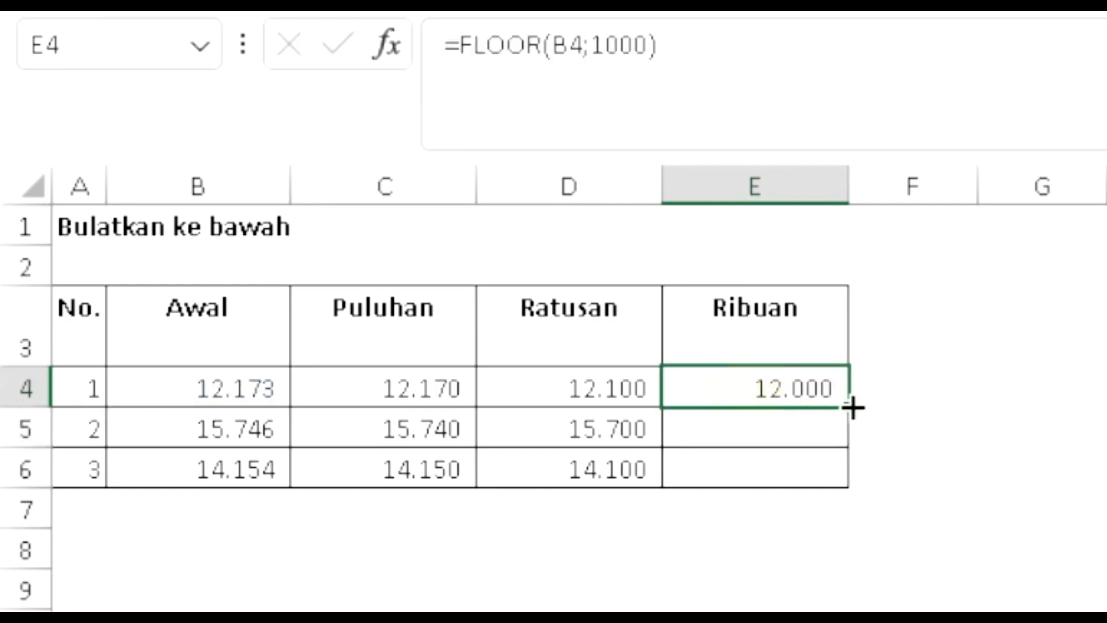
double_click(848, 407)
left_click(755, 392)
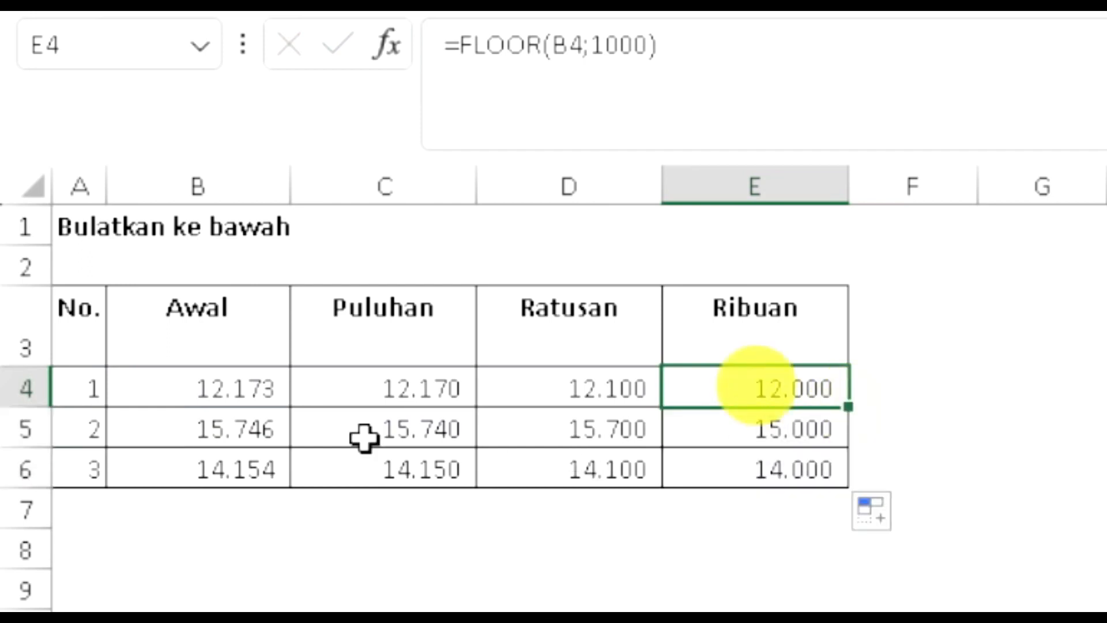
left_click(181, 387)
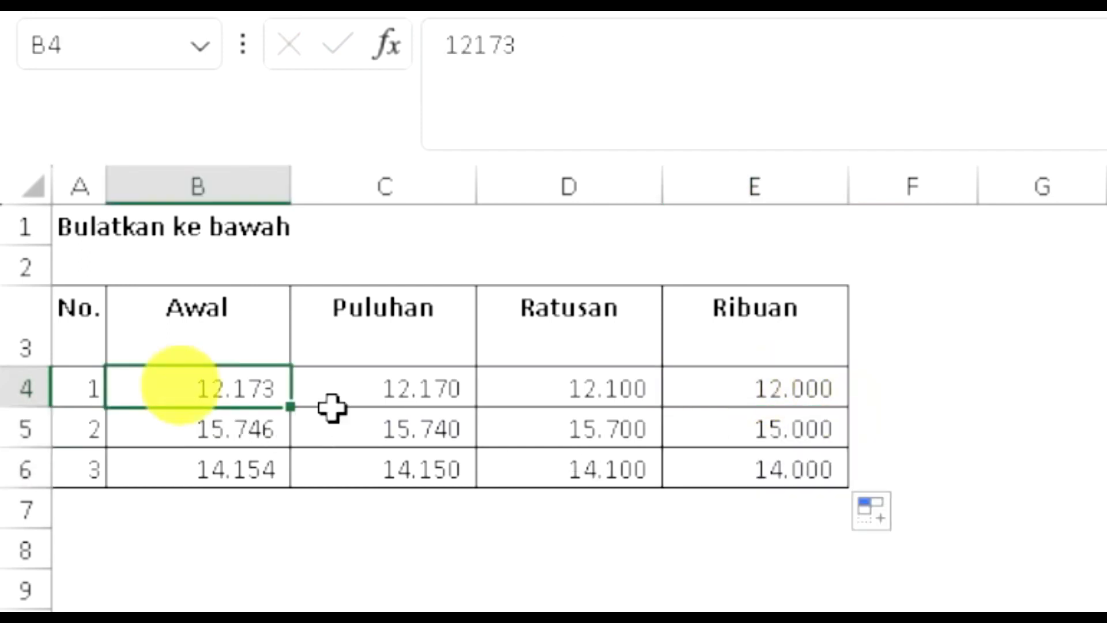
left_click(729, 387)
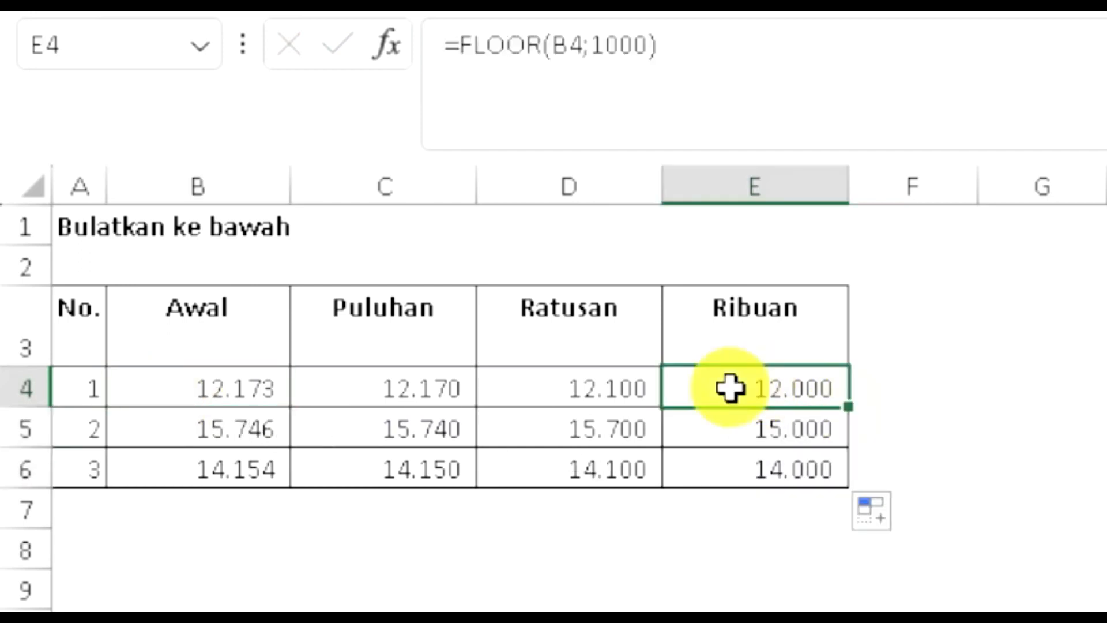
left_click(166, 435)
left_click(744, 444)
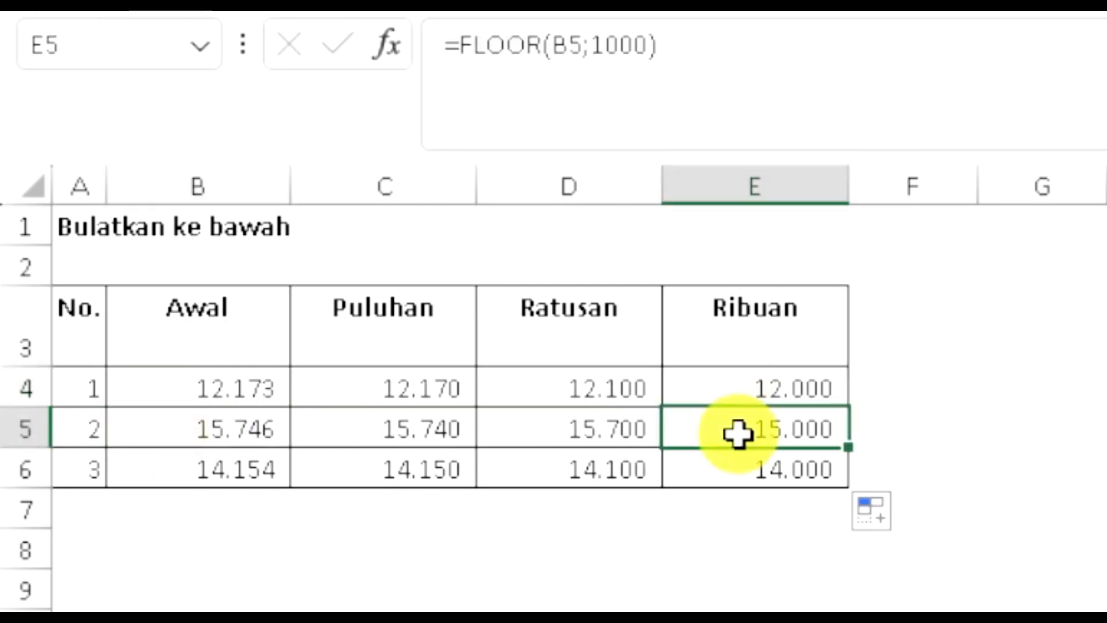
left_click(175, 467)
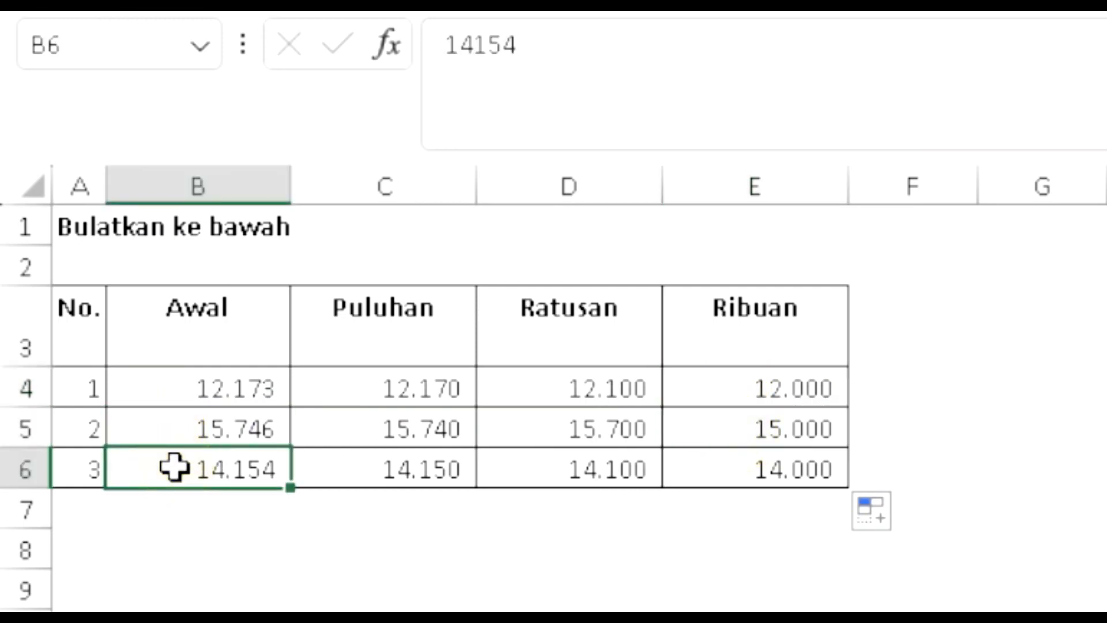
left_click(746, 470)
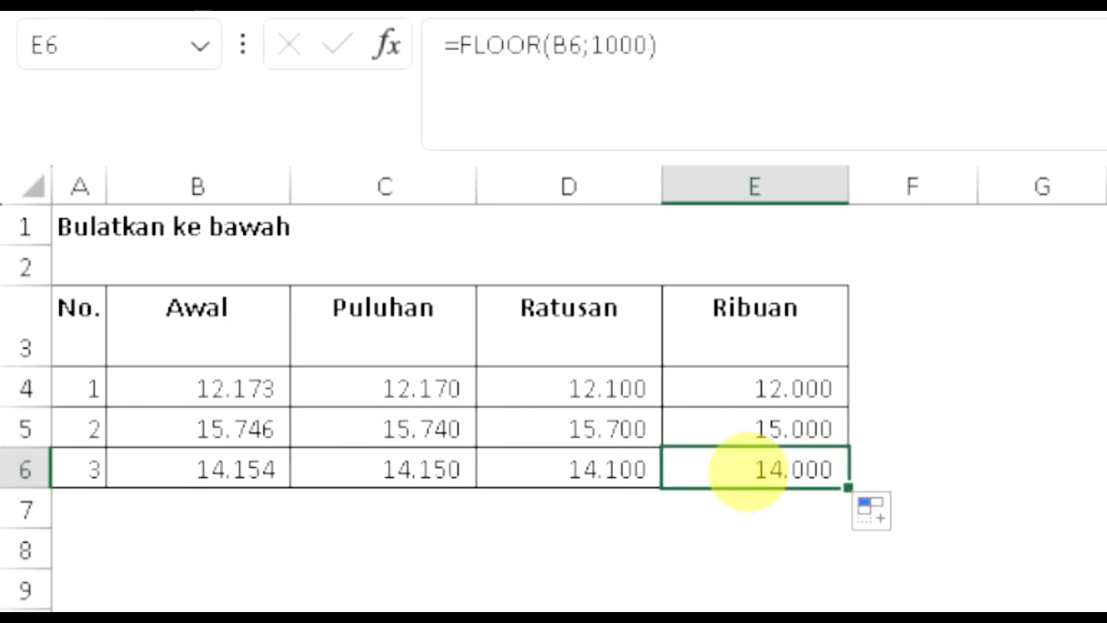
left_click(152, 588)
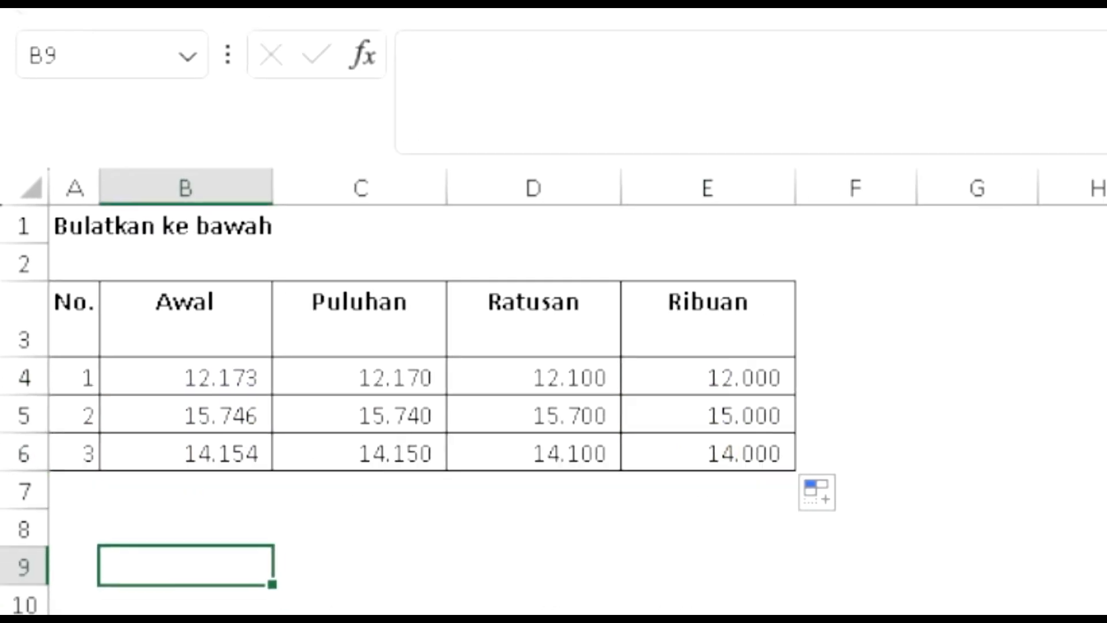